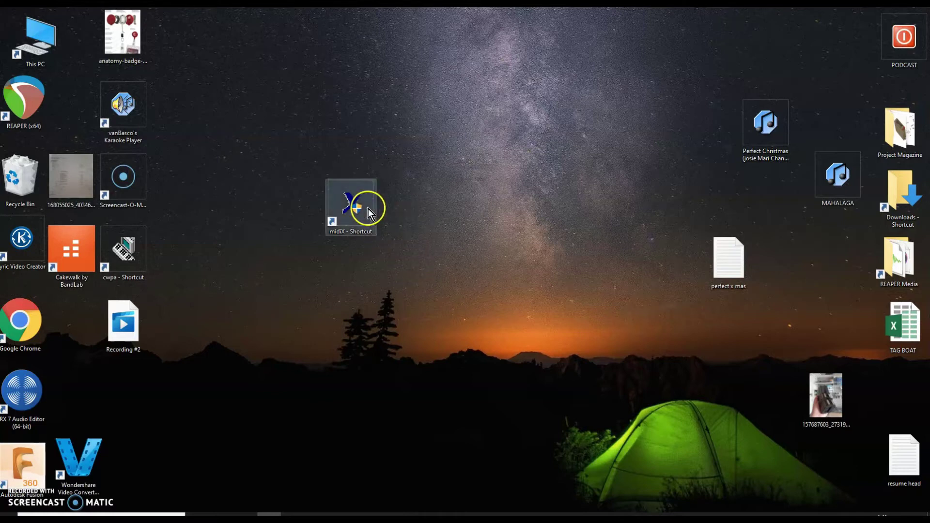
# - Move the midiX shortcut and the Perfect Christmas karaoke file to new desktop positions
pyautogui.moveTo(362, 193); pyautogui.dragTo(385, 184)
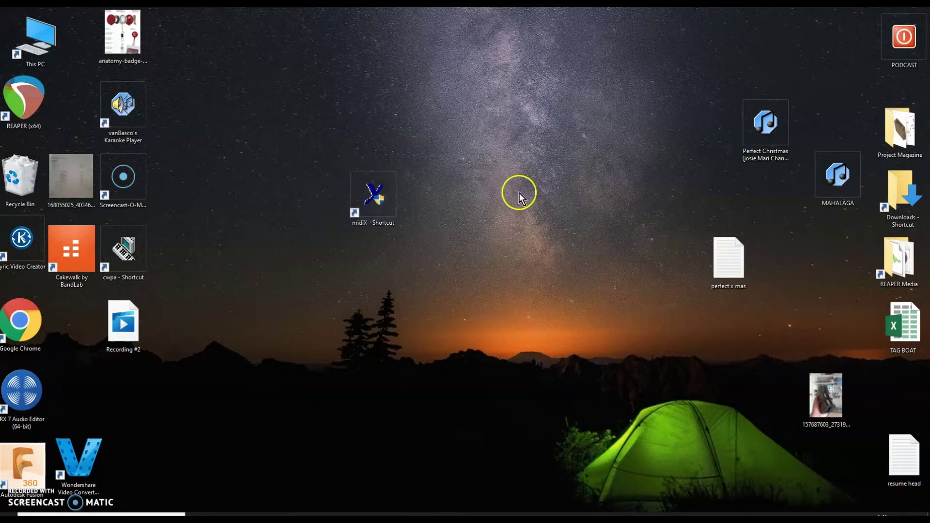
pyautogui.click(758, 128)
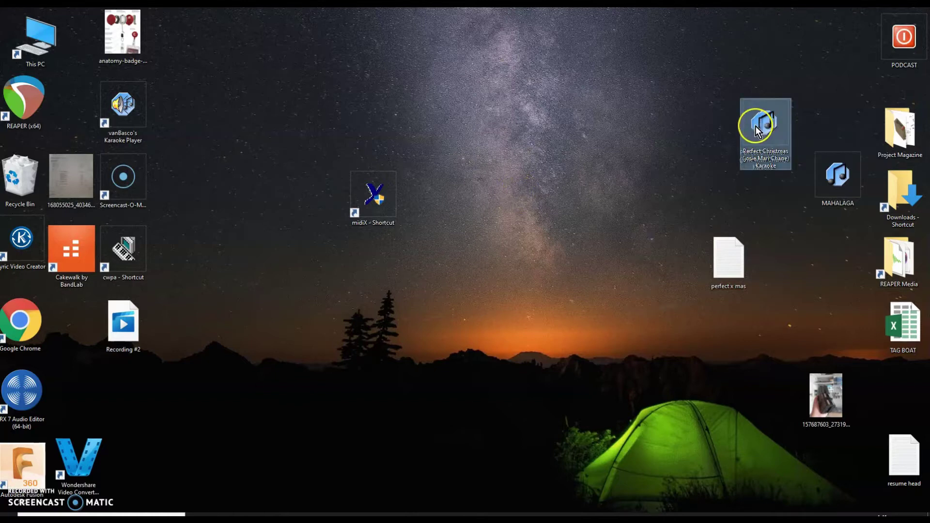
pyautogui.moveTo(755, 126); pyautogui.dragTo(735, 156)
pyautogui.click(375, 197)
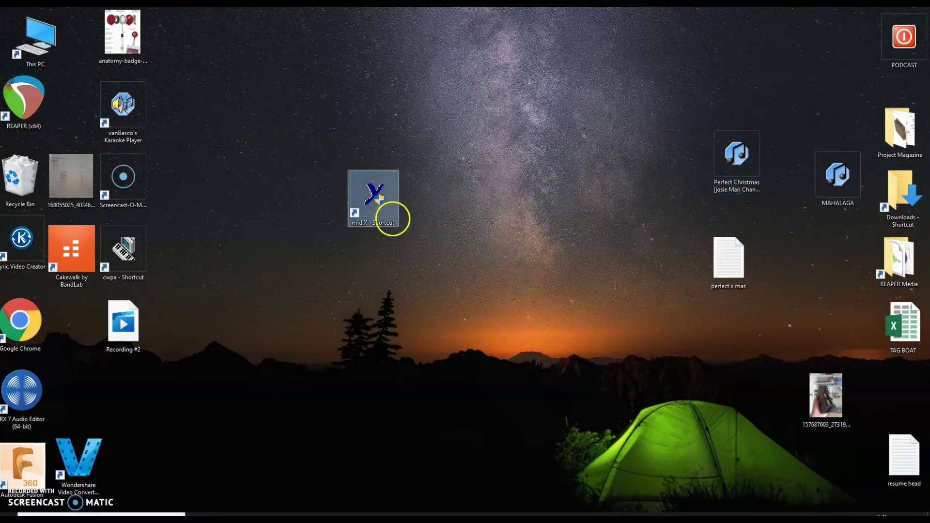
pyautogui.click(428, 330)
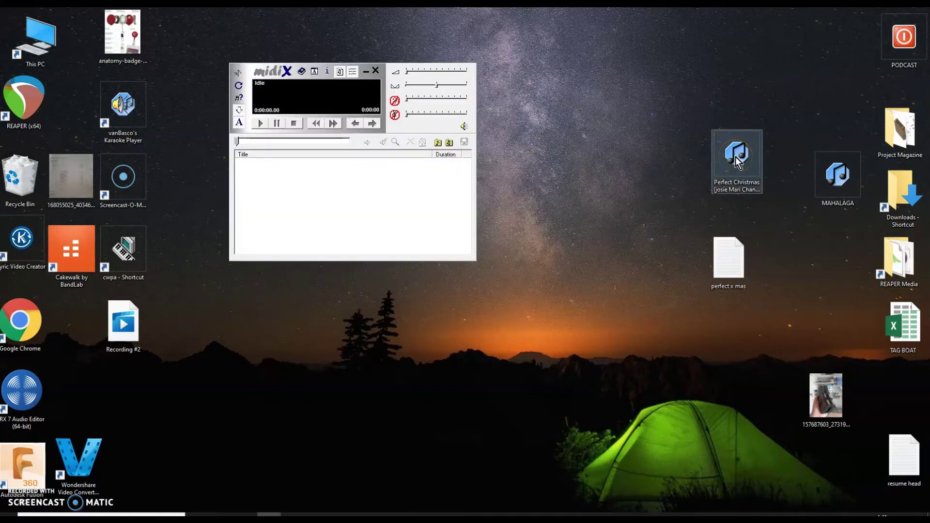
pyautogui.moveTo(735, 156); pyautogui.dragTo(367, 202)
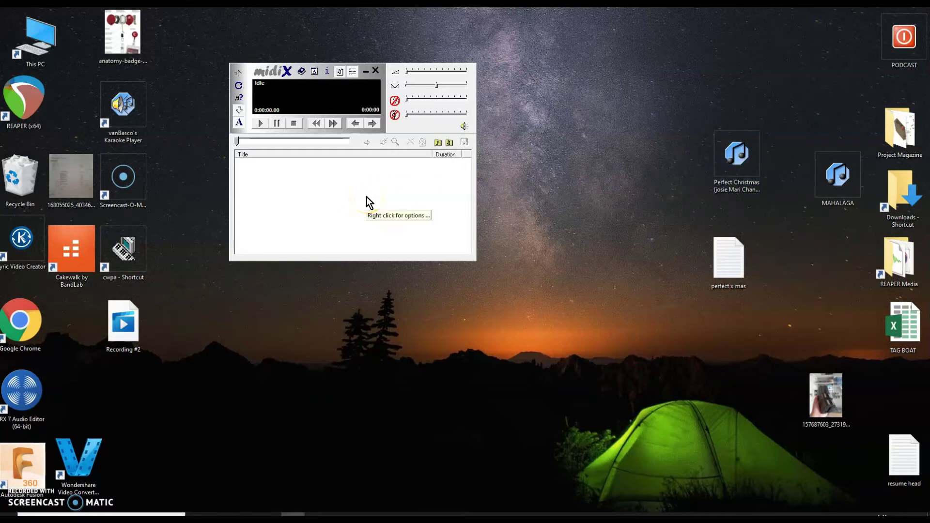
pyautogui.moveTo(733, 161); pyautogui.dragTo(338, 211)
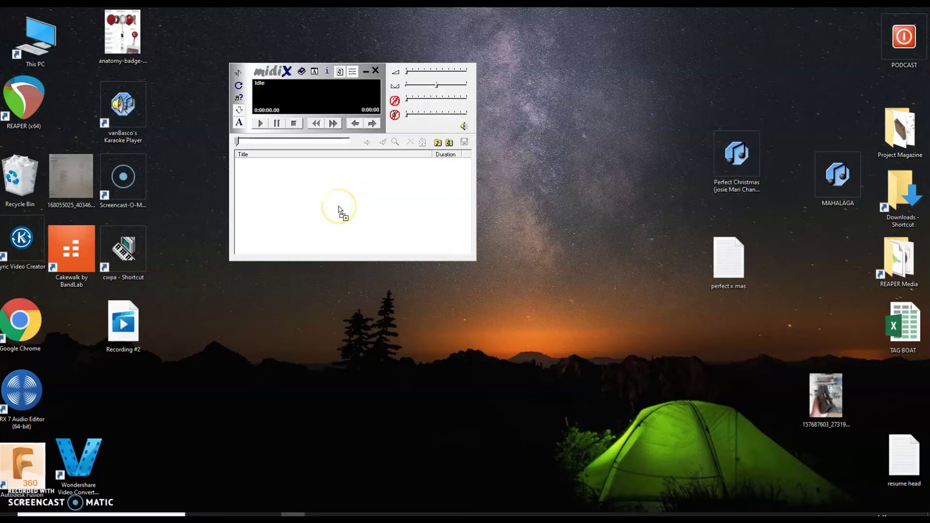
pyautogui.click(729, 153)
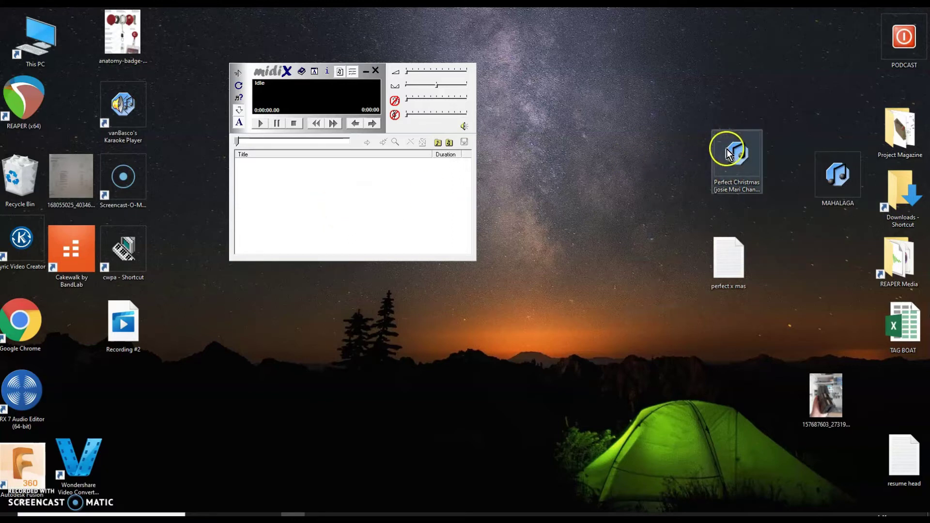
pyautogui.moveTo(729, 153); pyautogui.dragTo(393, 193)
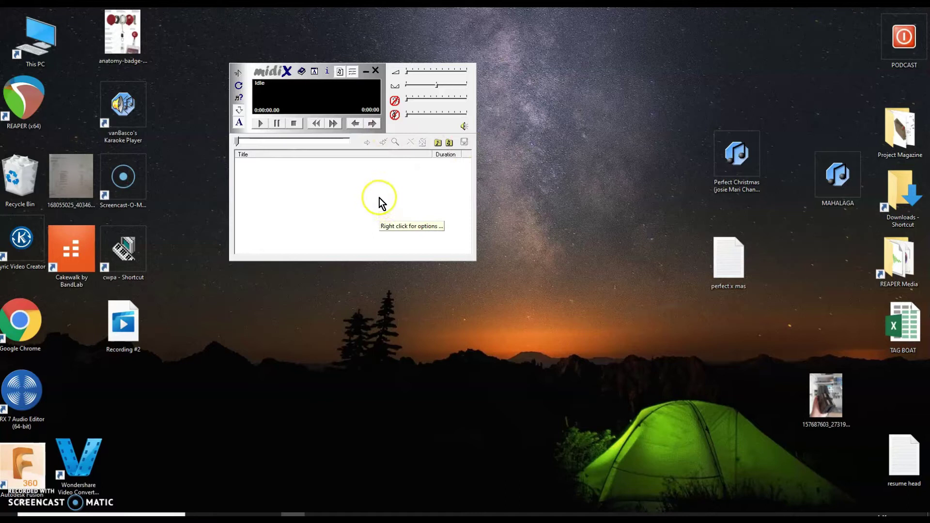
pyautogui.click(377, 72)
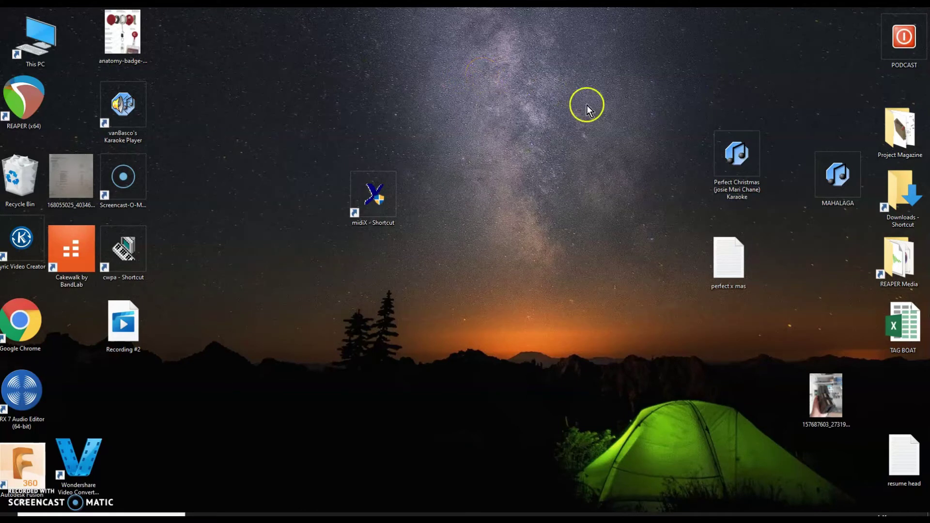
pyautogui.moveTo(729, 149); pyautogui.dragTo(717, 155)
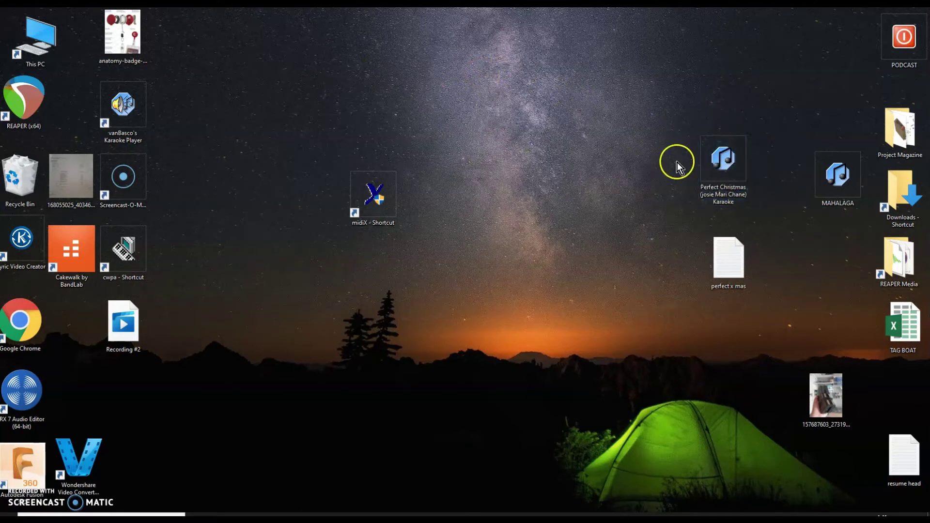
# - Open the Perfect Christmas file with Power Sequencer Plus (midiX) via Open with
pyautogui.rightClick(718, 157)
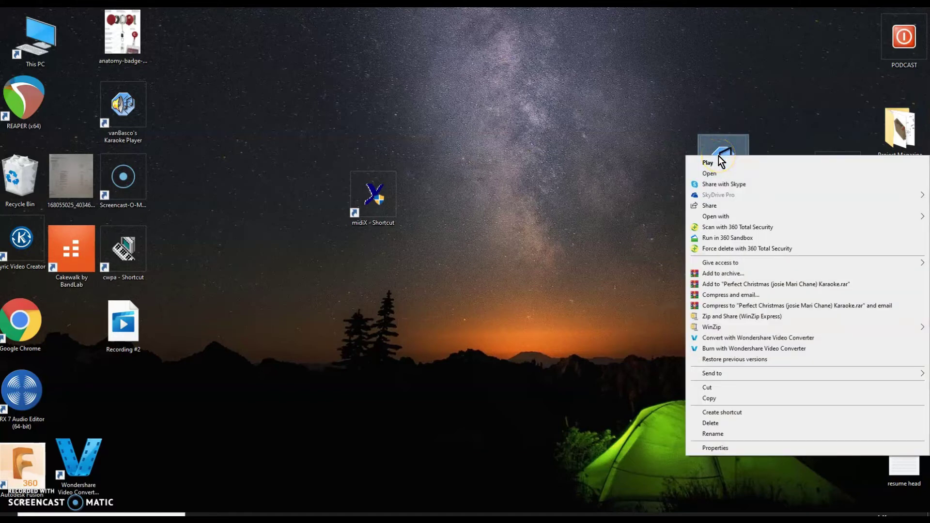
pyautogui.click(736, 220)
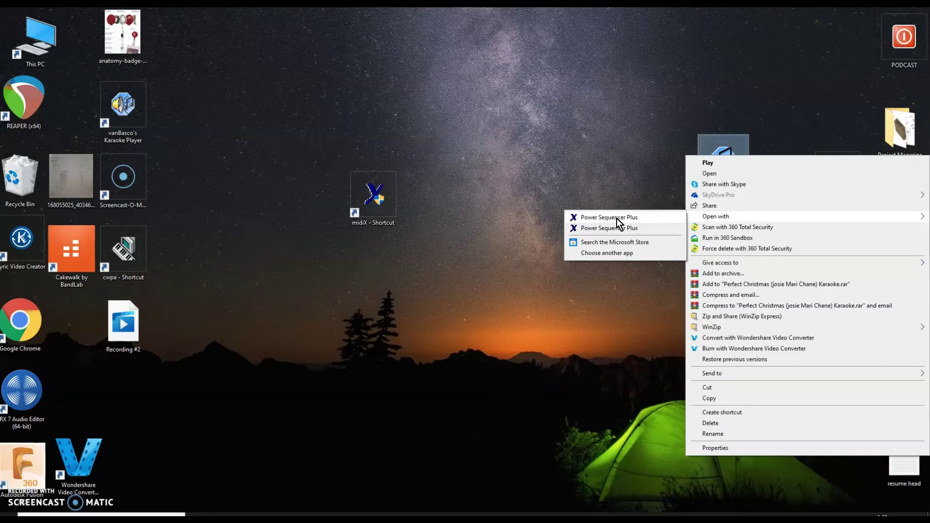
pyautogui.click(617, 219)
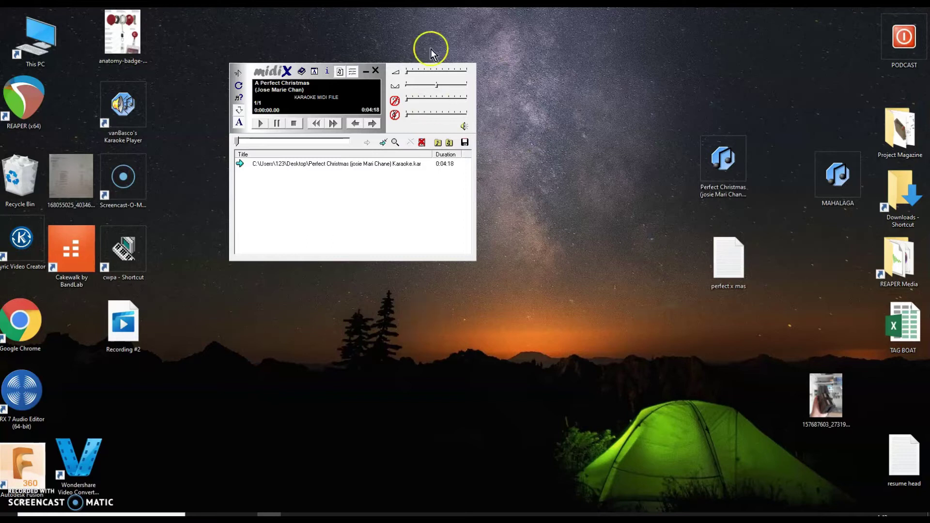
# - Launch Karaoke creator for the Perfect Christmas playlist entry, accepting the existing-lyrics warning
pyautogui.moveTo(256, 62); pyautogui.dragTo(295, 67)
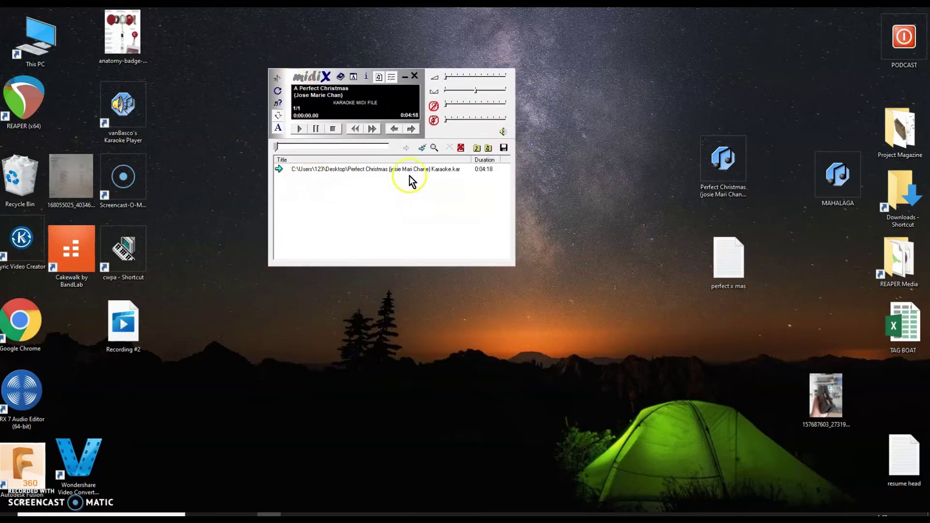
pyautogui.click(427, 169)
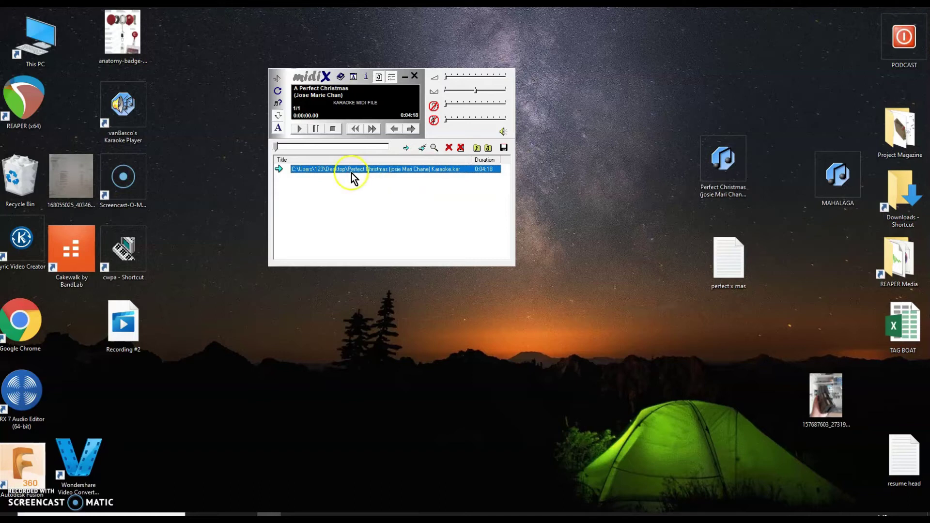
pyautogui.rightClick(350, 171)
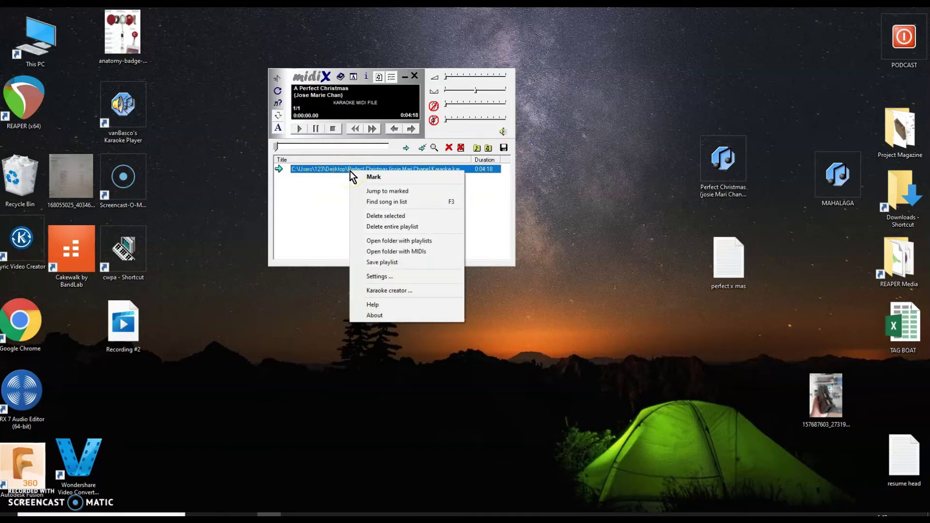
pyautogui.click(436, 288)
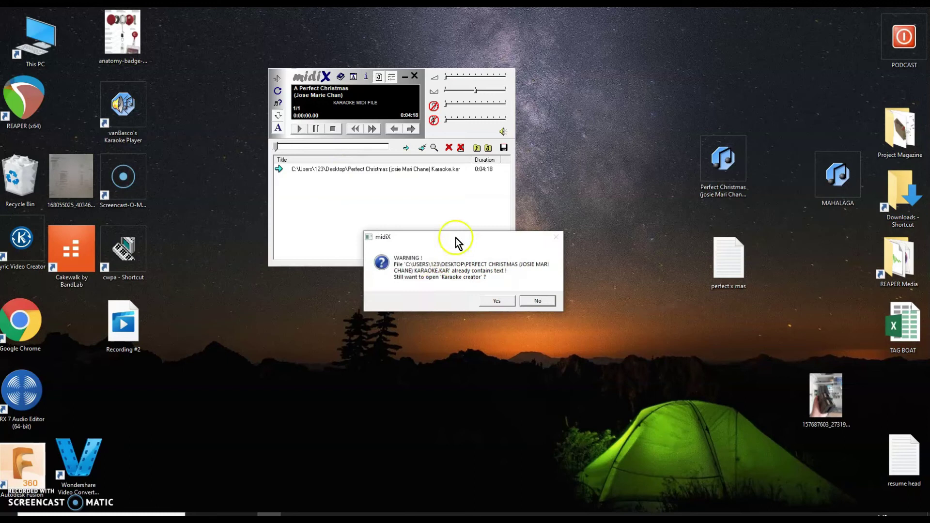
pyautogui.moveTo(454, 238); pyautogui.dragTo(502, 188)
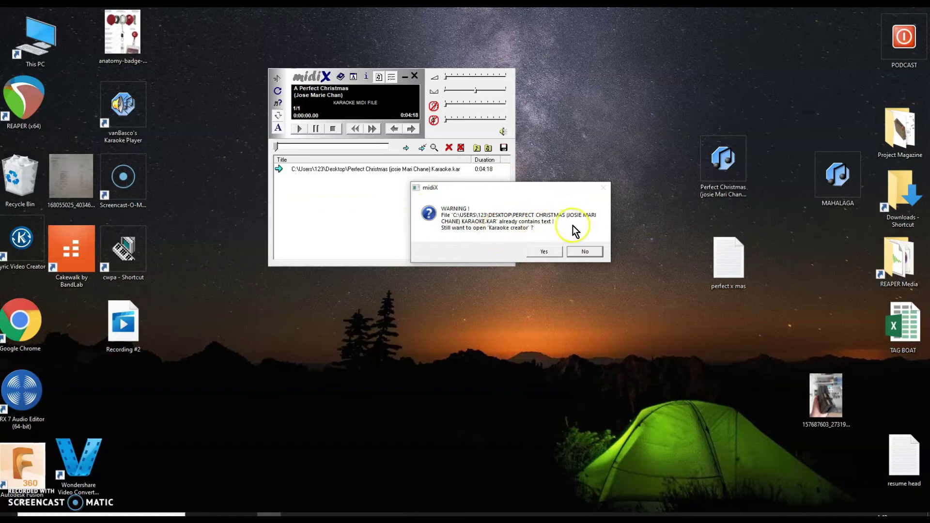
pyautogui.click(544, 254)
pyautogui.moveTo(533, 143); pyautogui.dragTo(469, 90)
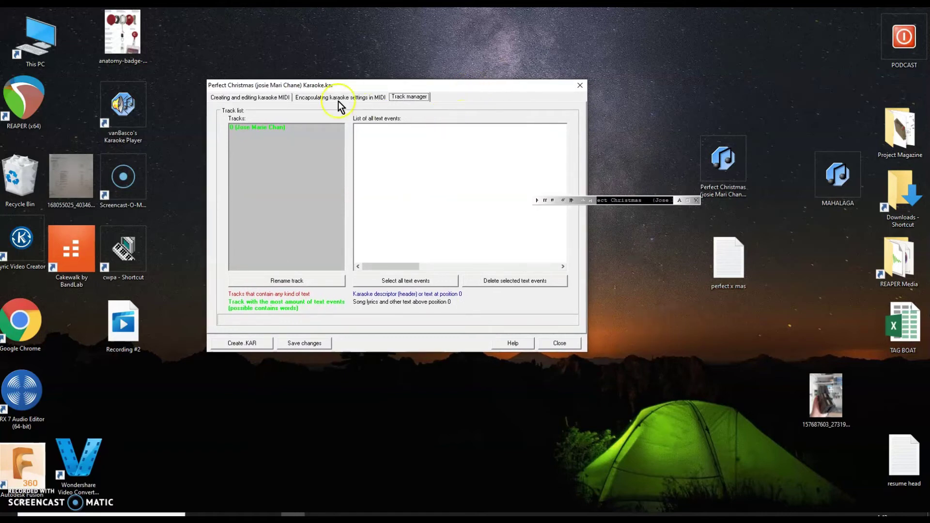
# - Delete all existing lyric positions in the Added text list and confirm the deletion
pyautogui.click(235, 100)
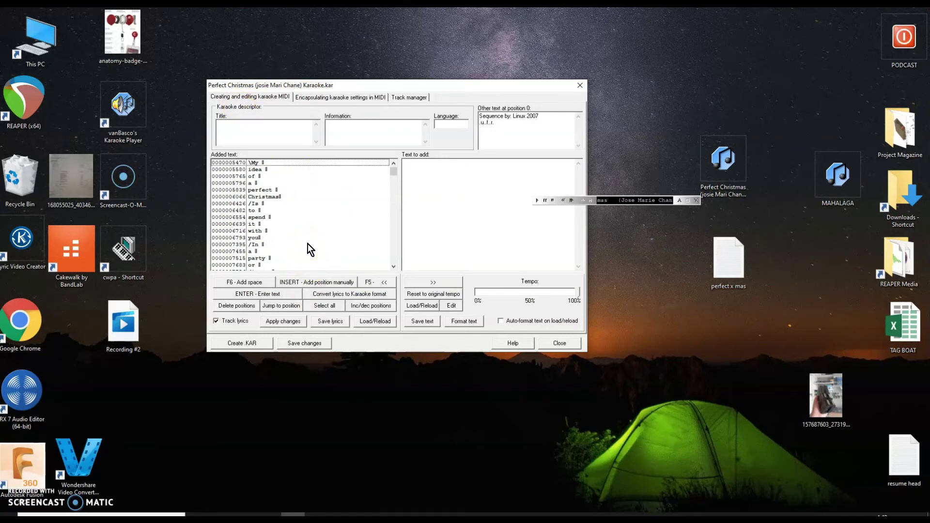
pyautogui.click(312, 232)
pyautogui.click(328, 306)
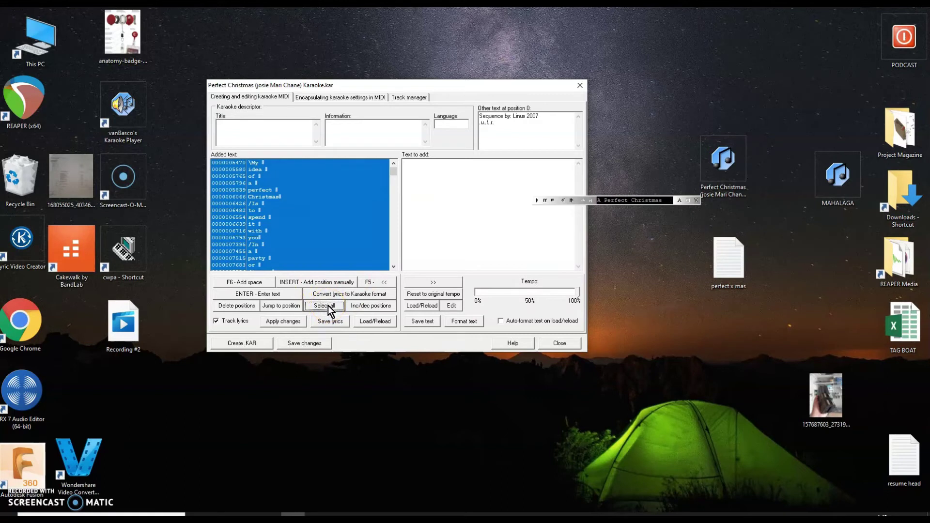
pyautogui.click(228, 305)
pyautogui.click(456, 296)
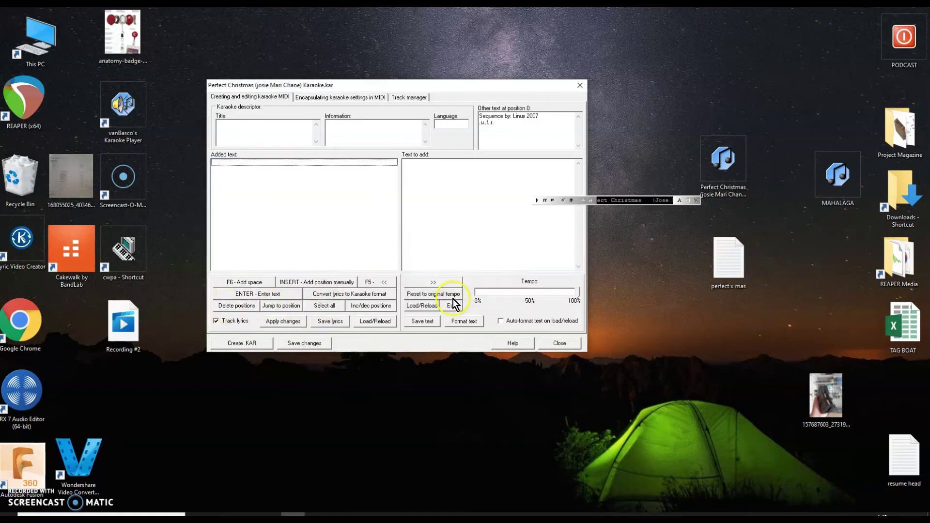
pyautogui.click(728, 269)
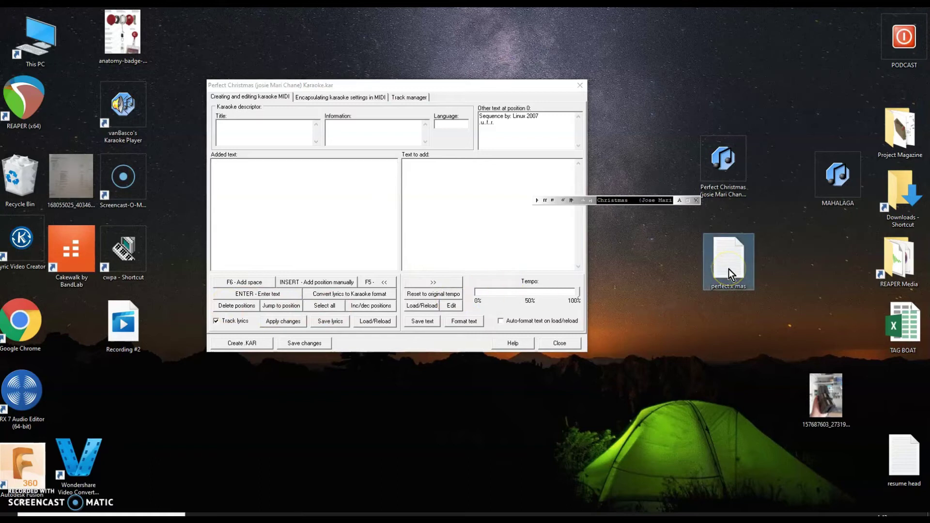
# - Open the perfect x mas lyrics in Notepad, select all the text, and minimize Notepad
pyautogui.doubleClick(728, 269)
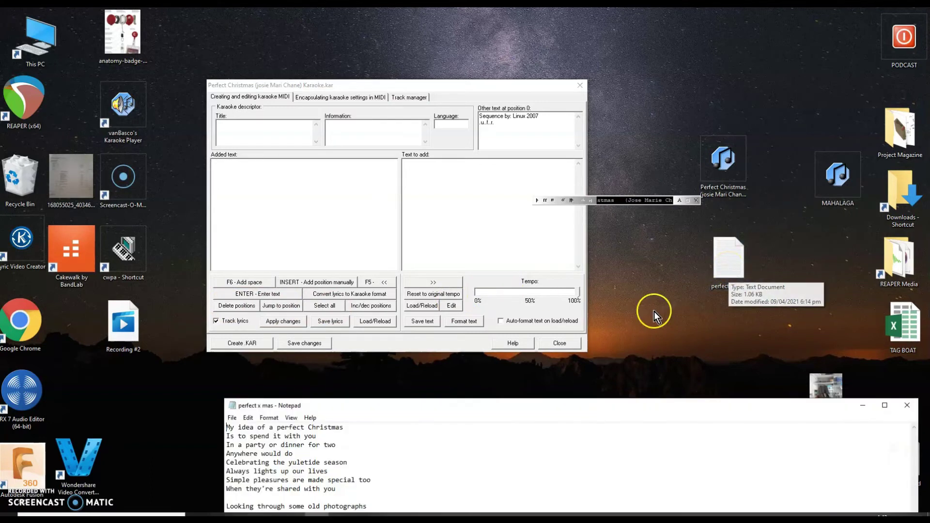
pyautogui.moveTo(421, 409); pyautogui.dragTo(615, 98)
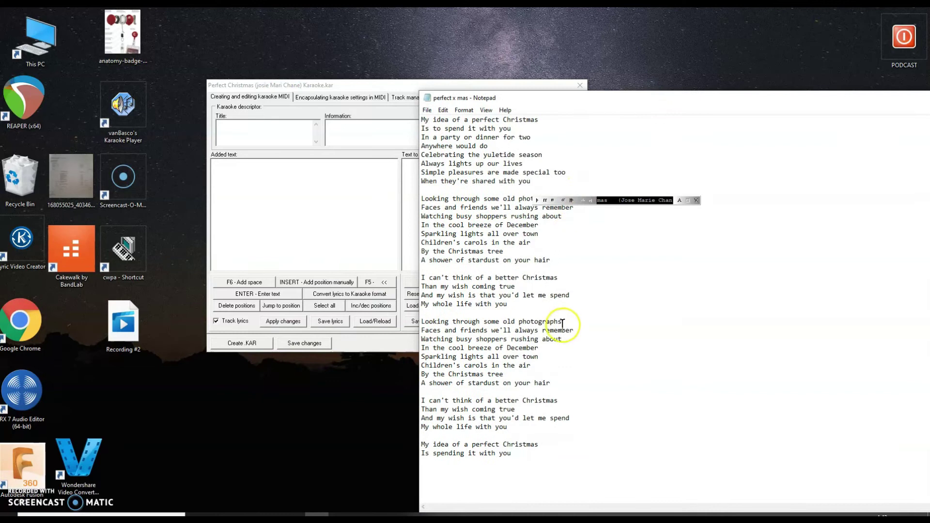
pyautogui.hotkey('ctrl', 'a')
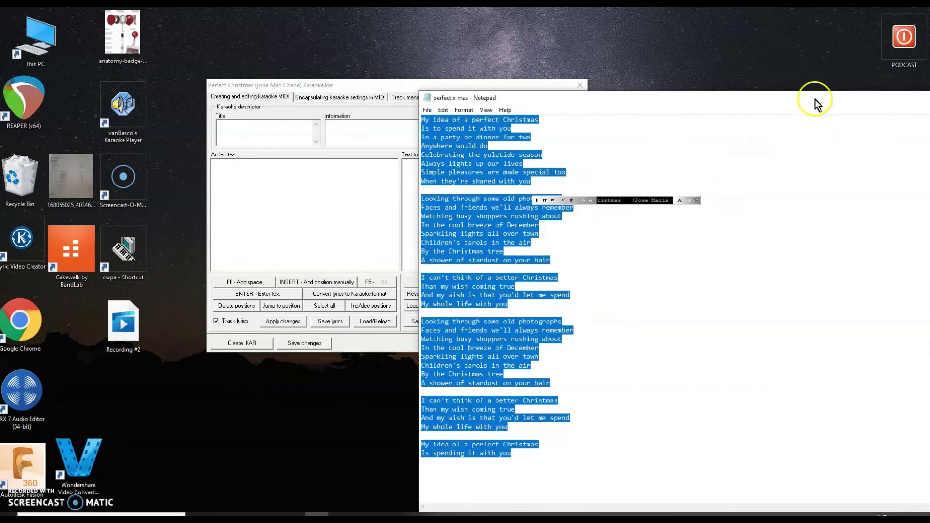
pyautogui.moveTo(814, 99); pyautogui.dragTo(568, 157)
pyautogui.click(811, 157)
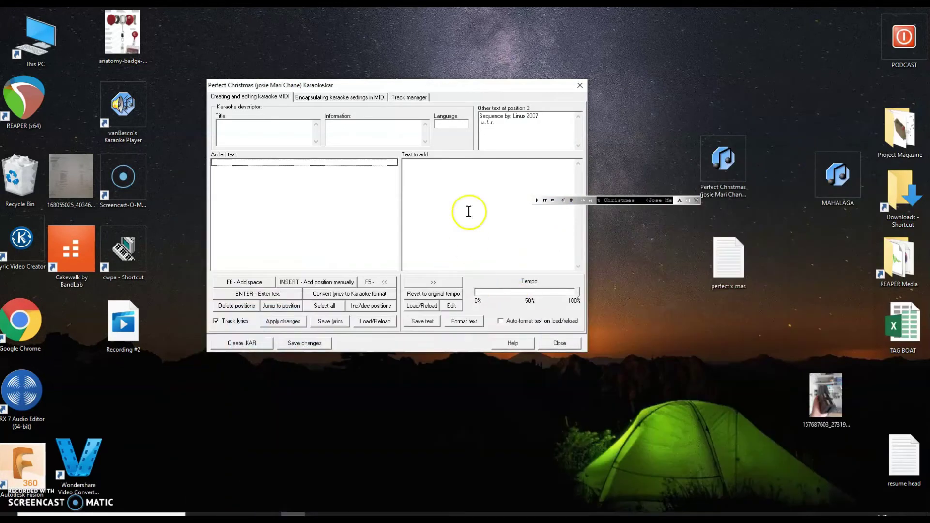
# - Paste the lyrics into Text to add and format them into one word per line
pyautogui.hotkey('ctrl', 'v')
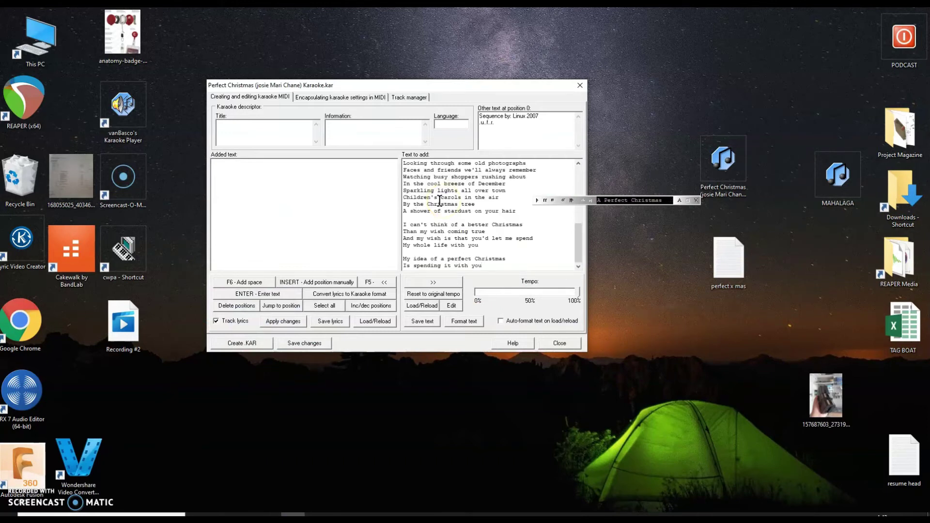
pyautogui.click(465, 323)
pyautogui.click(465, 322)
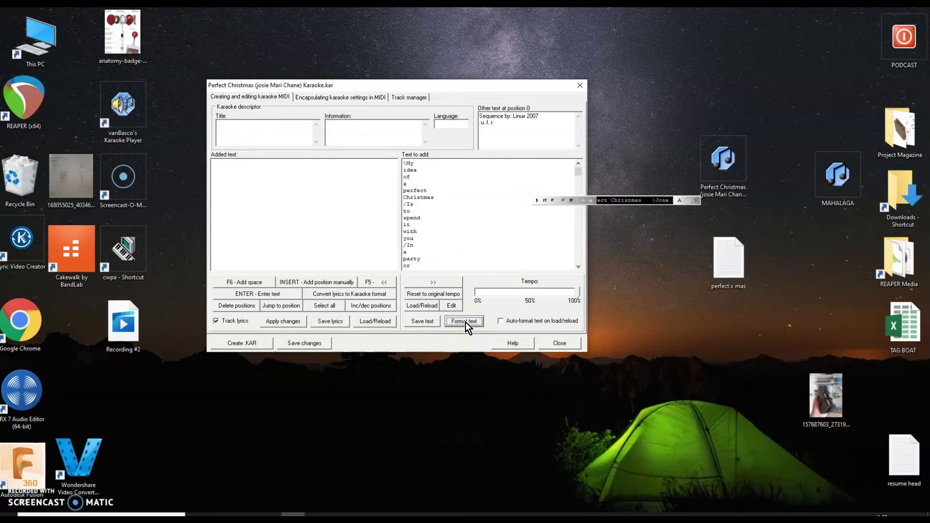
pyautogui.click(444, 87)
# - Play Perfect Christmas and stamp each lyric word's position in time with the music
pyautogui.moveTo(444, 87); pyautogui.dragTo(376, 89)
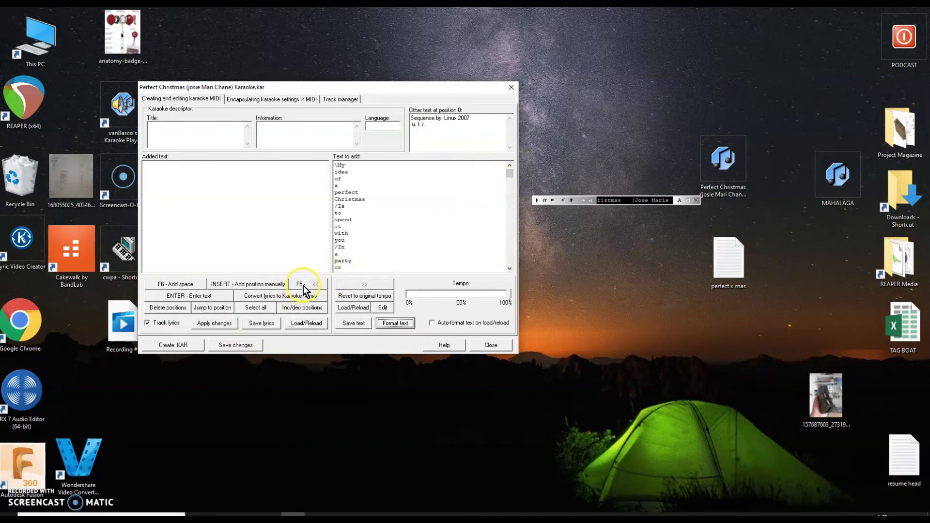
pyautogui.click(538, 202)
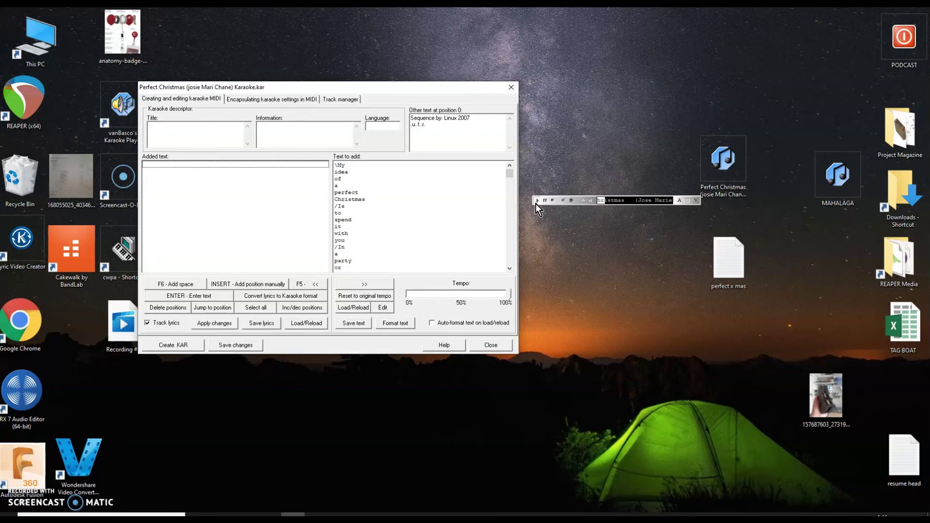
pyautogui.press('Return')
pyautogui.press('Return')
pyautogui.press('Return')
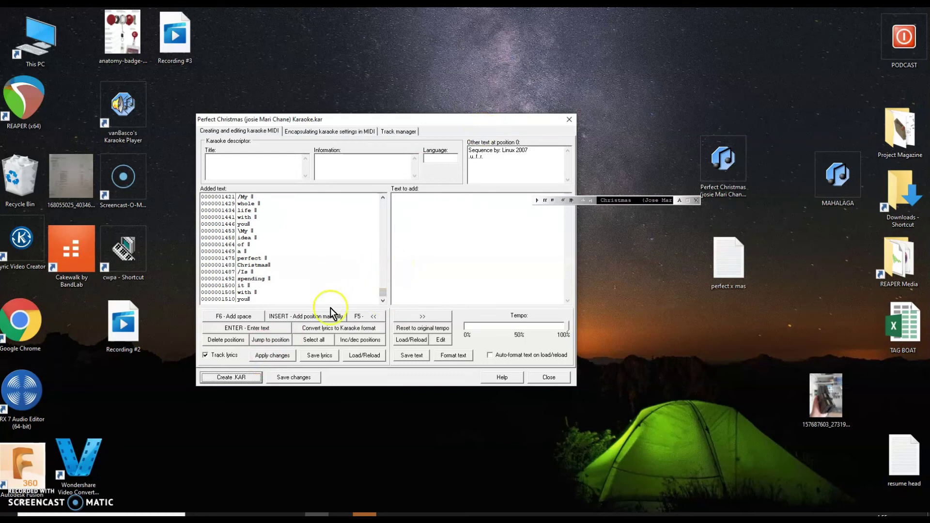
# - Save the timed lyrics as Perfect Christmas Karaoke.kar on the desktop, overwriting the old file
pyautogui.click(239, 385)
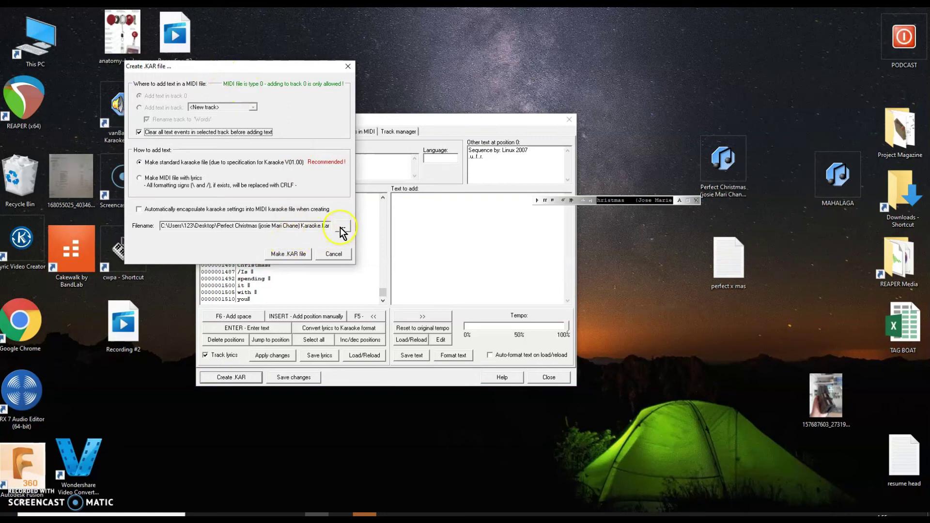
pyautogui.click(341, 226)
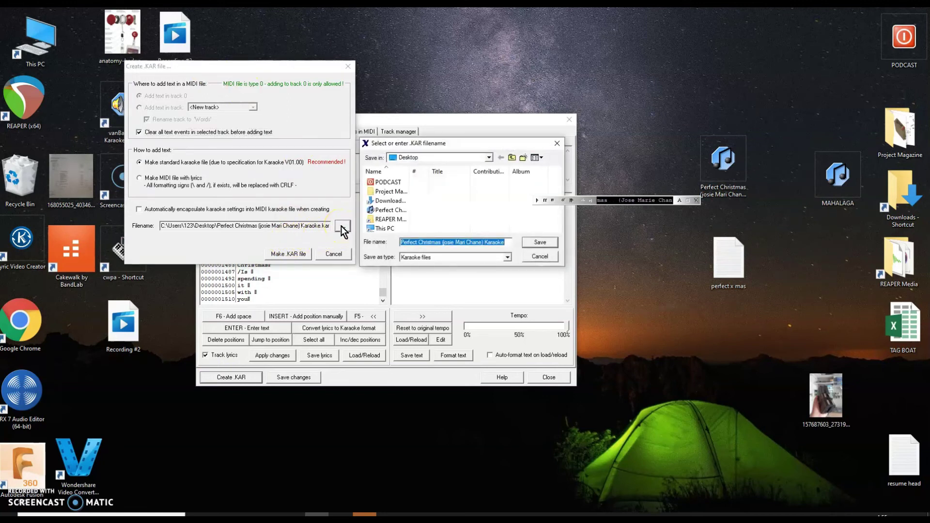
pyautogui.click(539, 242)
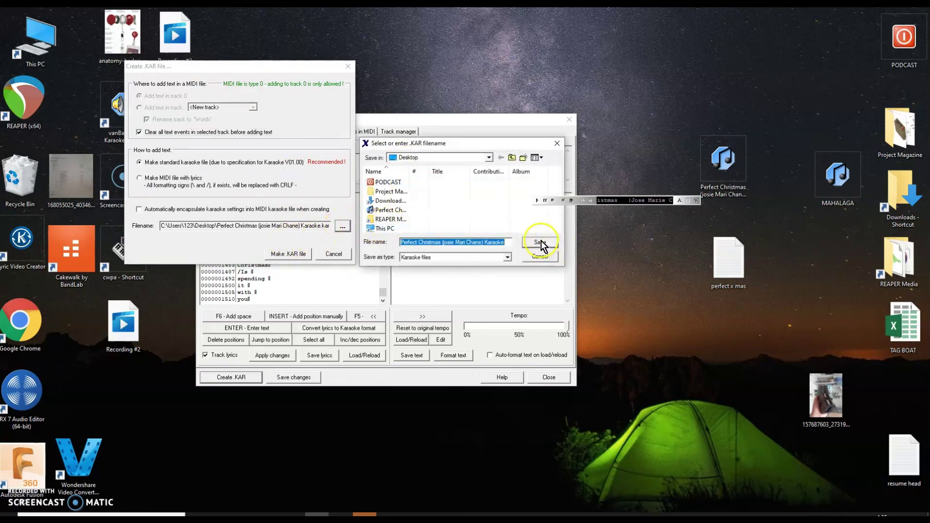
pyautogui.click(499, 266)
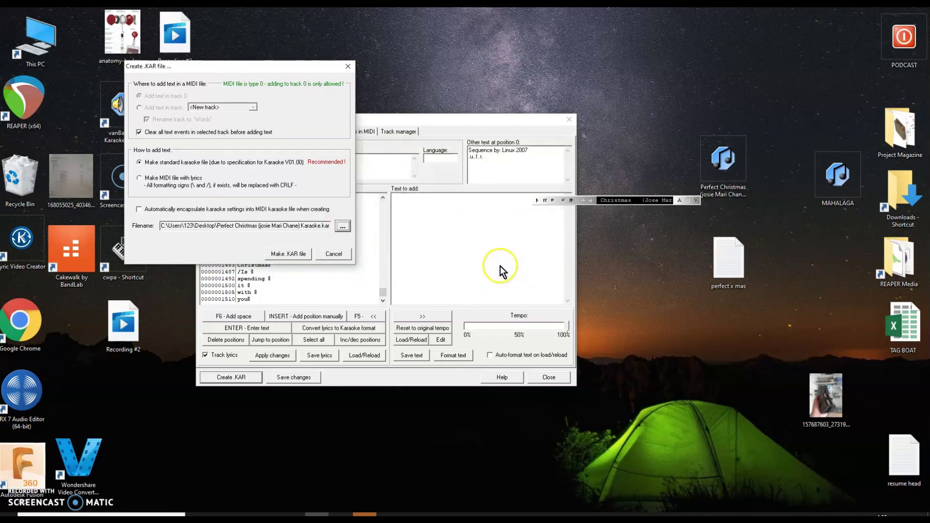
pyautogui.click(280, 255)
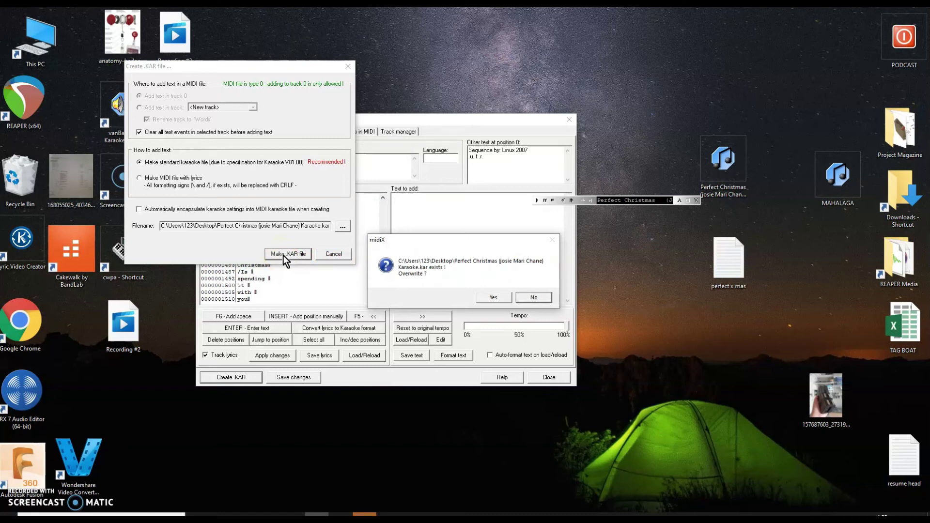
pyautogui.click(495, 298)
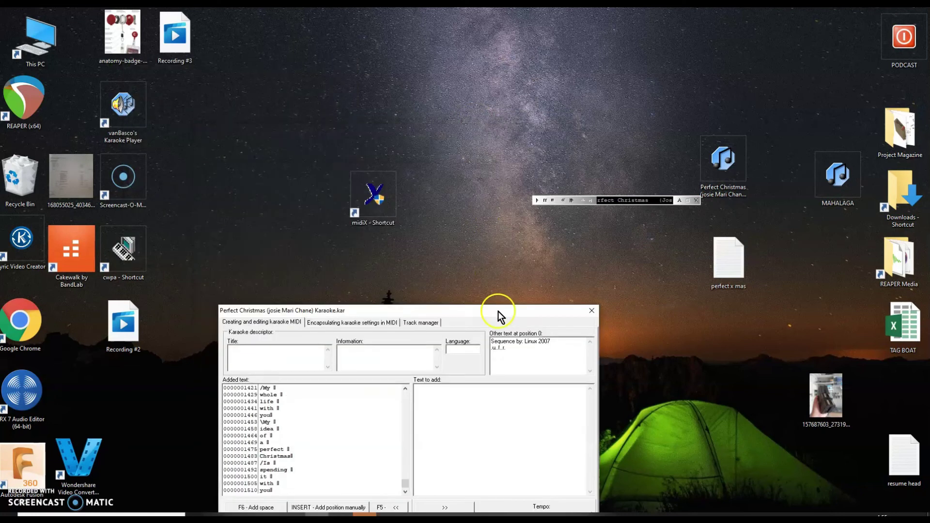
# - Move the karaoke editor aside and select the Perfect Christmas .kar file on the desktop
pyautogui.moveTo(476, 125); pyautogui.dragTo(501, 348)
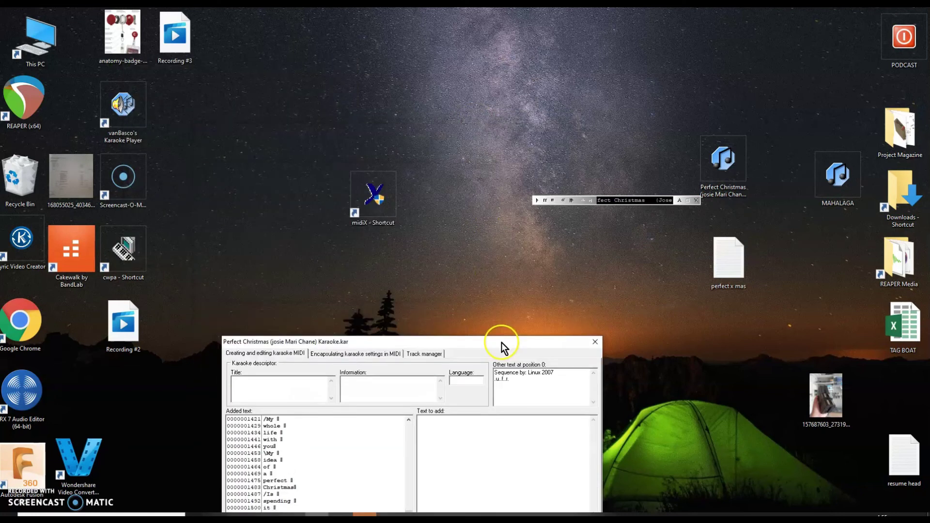
pyautogui.click(714, 161)
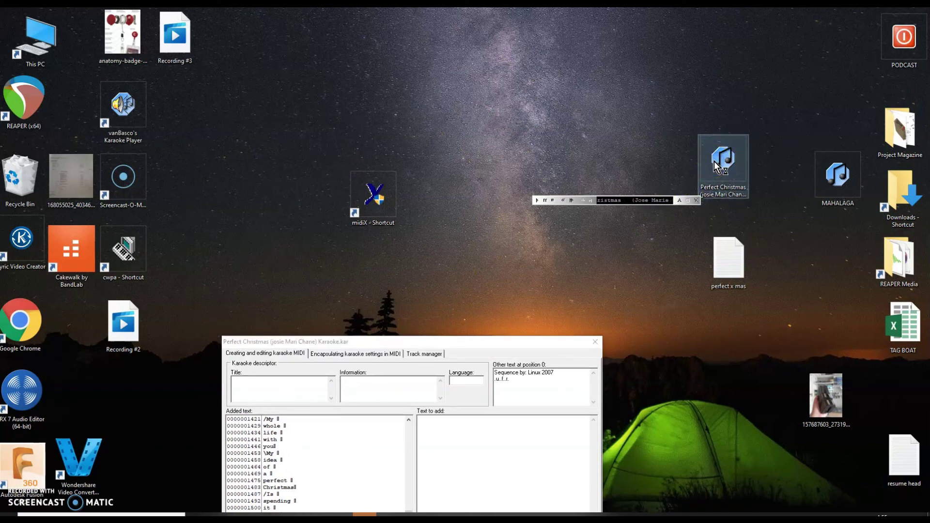